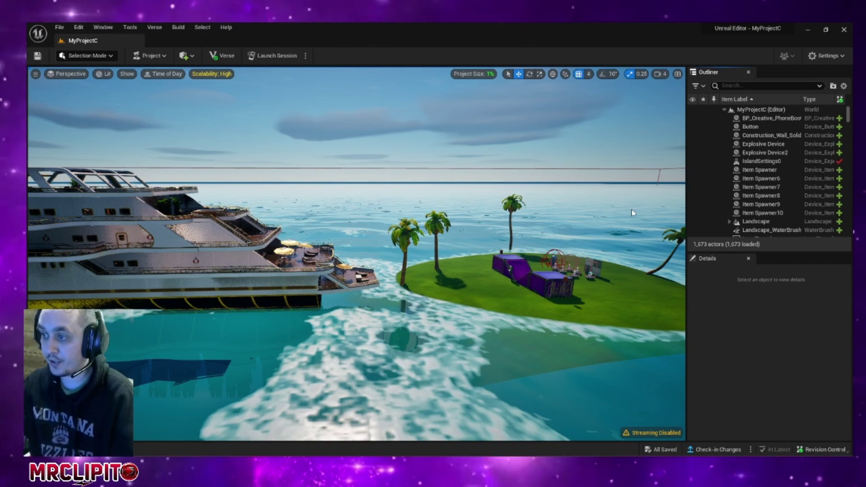
- Select the ocean, fly the camera to the MyProjectC island, and launch a live edit session
click(477, 362)
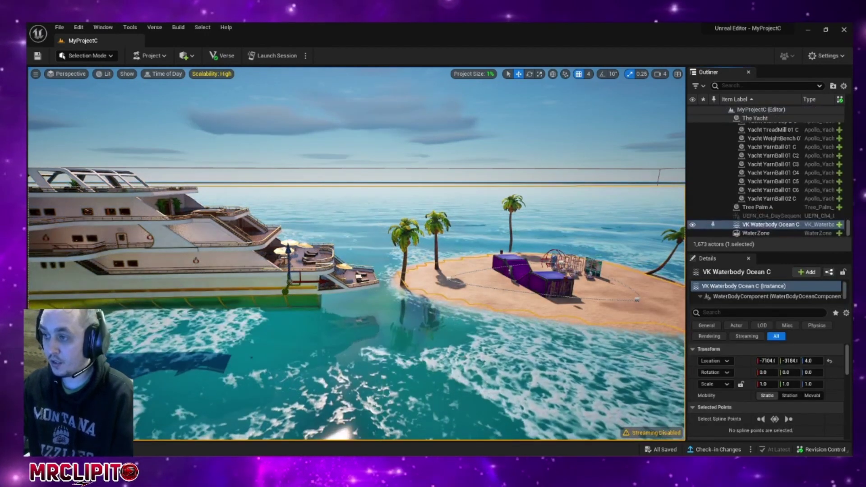
drag(478, 361, 508, 370)
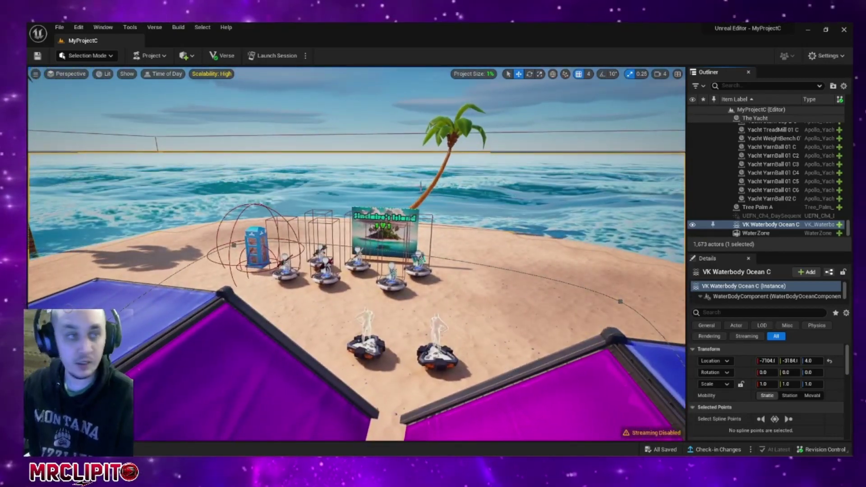
click(277, 56)
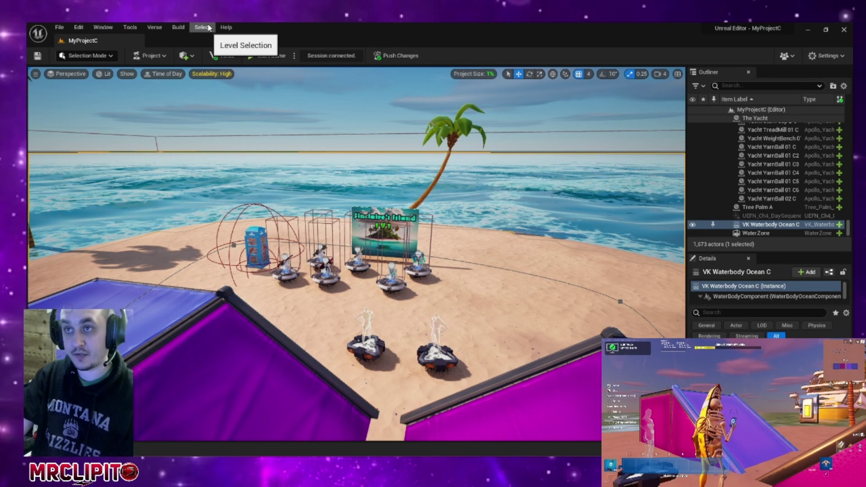
- Upload MyProjectC to a new test code and dismiss the code-created confirmation
click(148, 55)
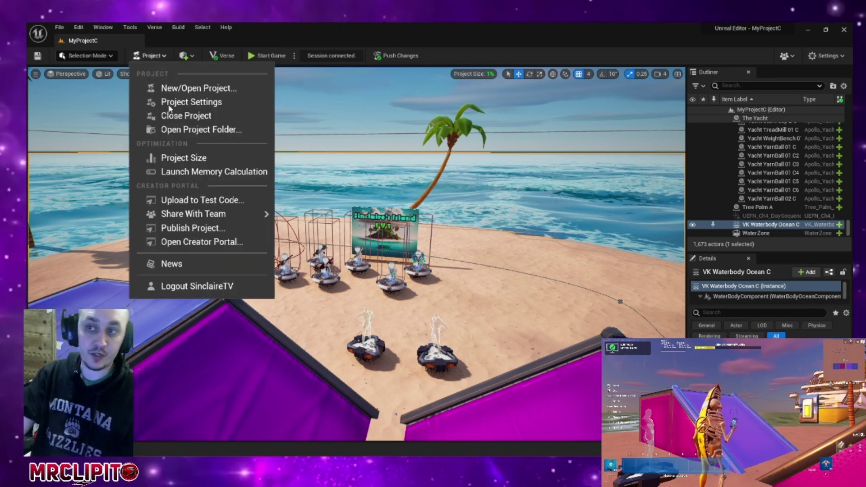
mouse_move(204, 214)
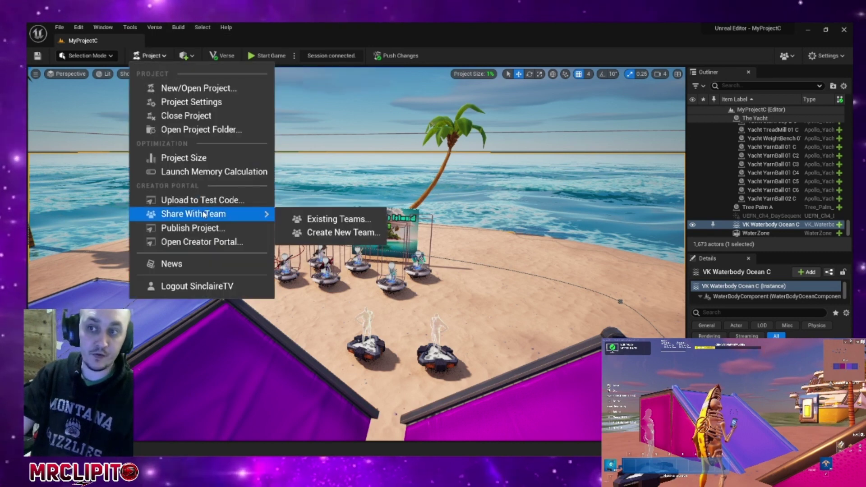
click(238, 200)
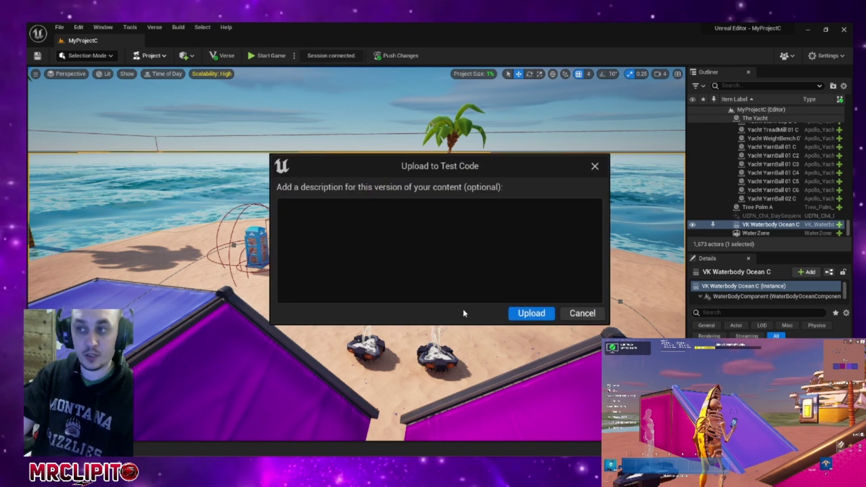
click(523, 317)
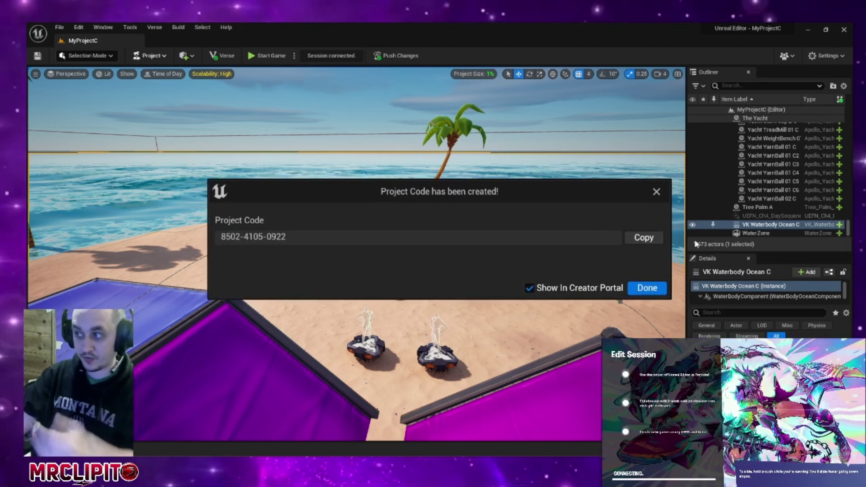
click(651, 288)
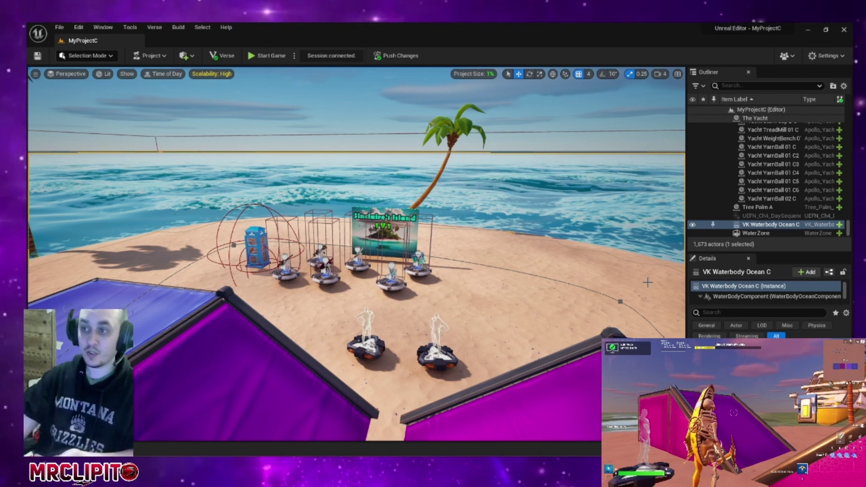
key(alt+Tab)
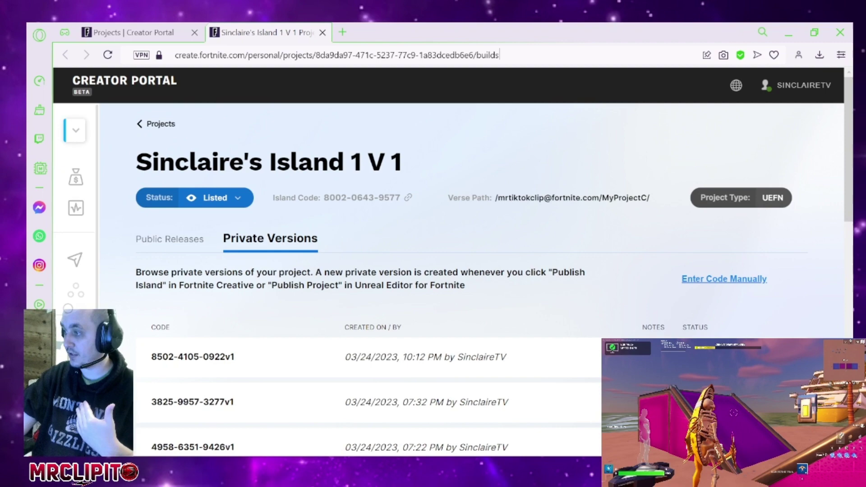
click(790, 32)
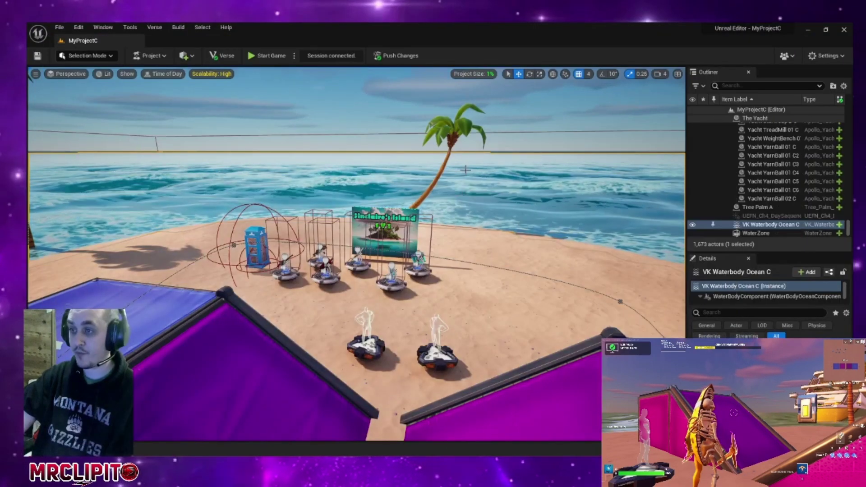
- Launch a memory calculation, dismiss its result in Fortnite, and bring up the in-game menu
click(151, 55)
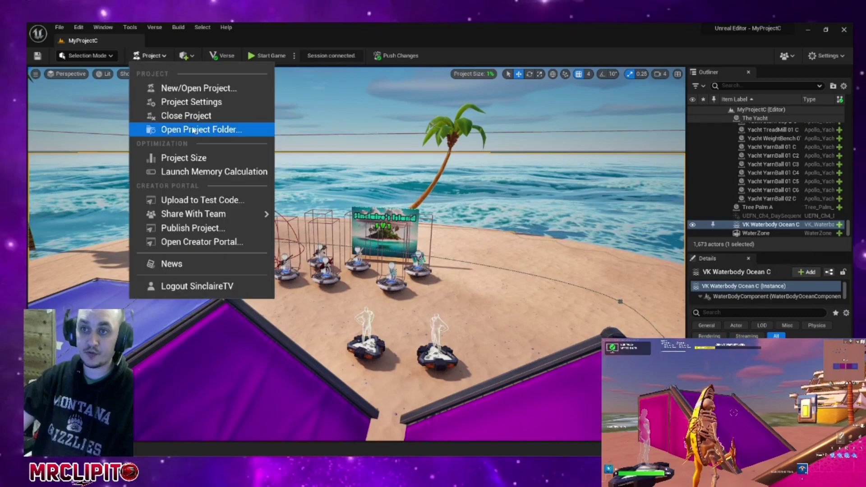
click(250, 176)
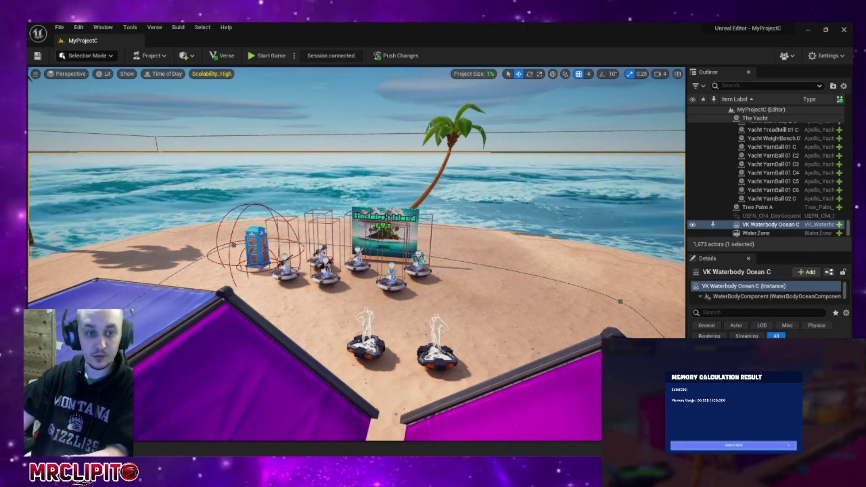
click(796, 445)
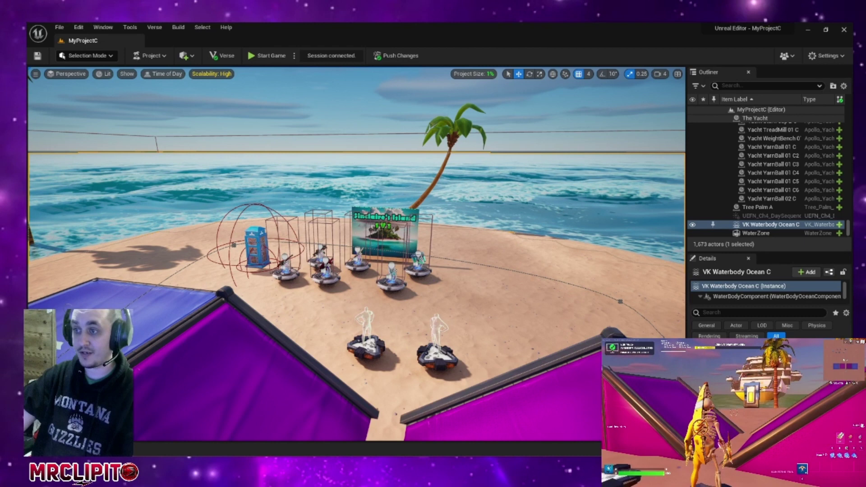
key(Escape)
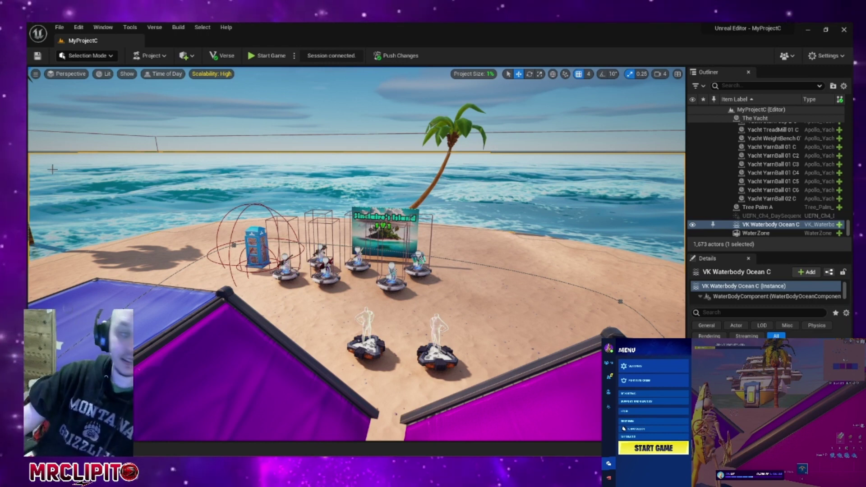
click(152, 55)
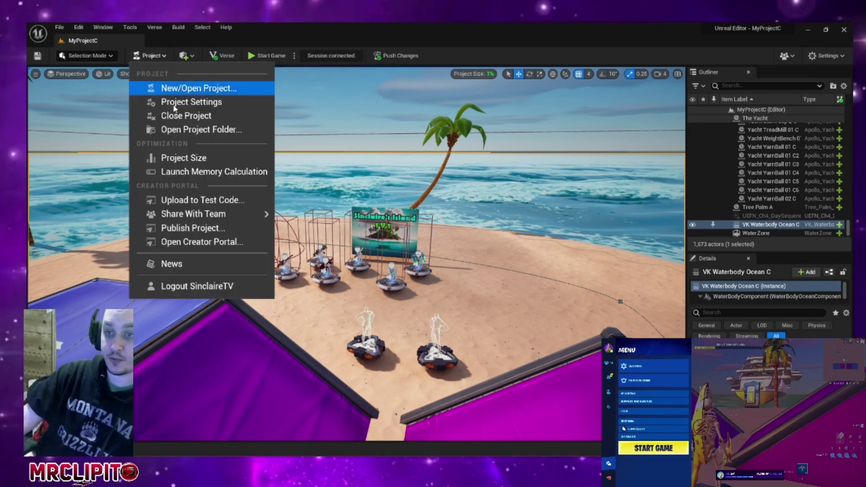
click(223, 229)
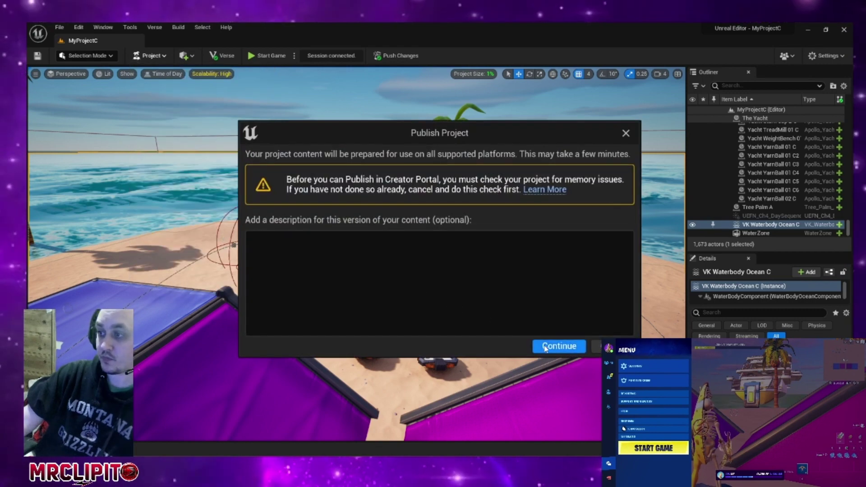
click(559, 346)
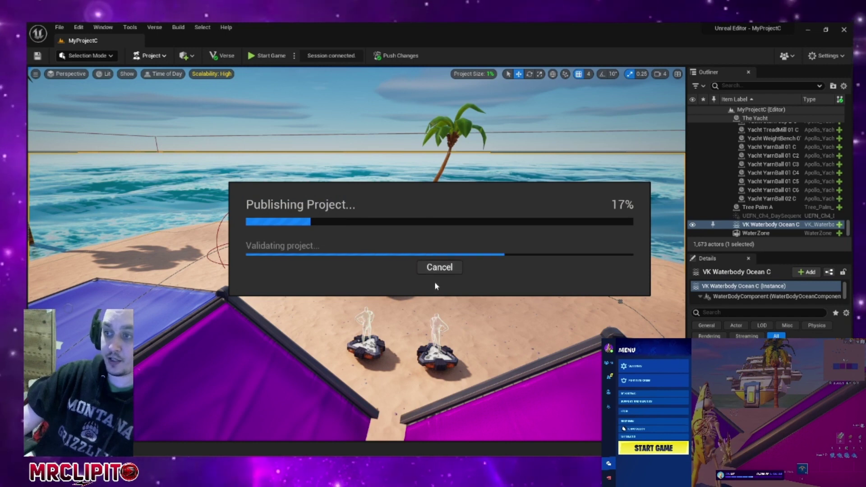
click(441, 268)
click(473, 275)
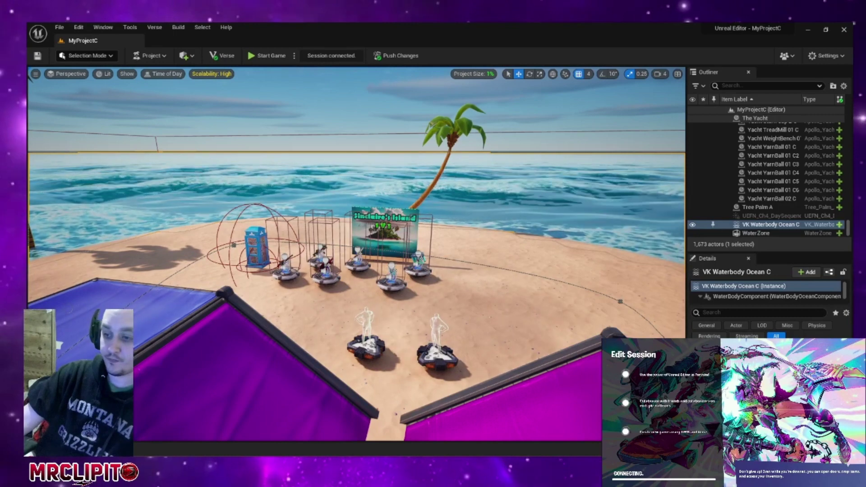
- In the Creator Portal, inspect the extra options for Sinclaire's Island 1 V 1 and MyProjectD
key(alt+Tab)
scroll(306, 258, down, 1)
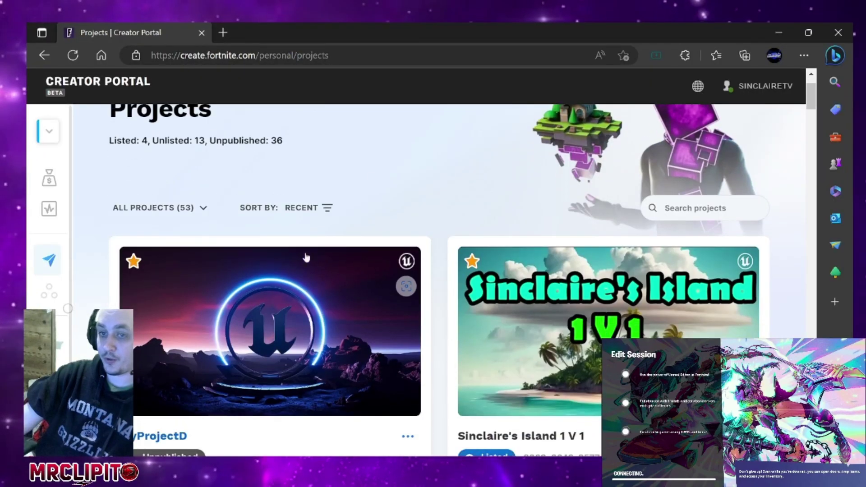
scroll(247, 352, down, 2)
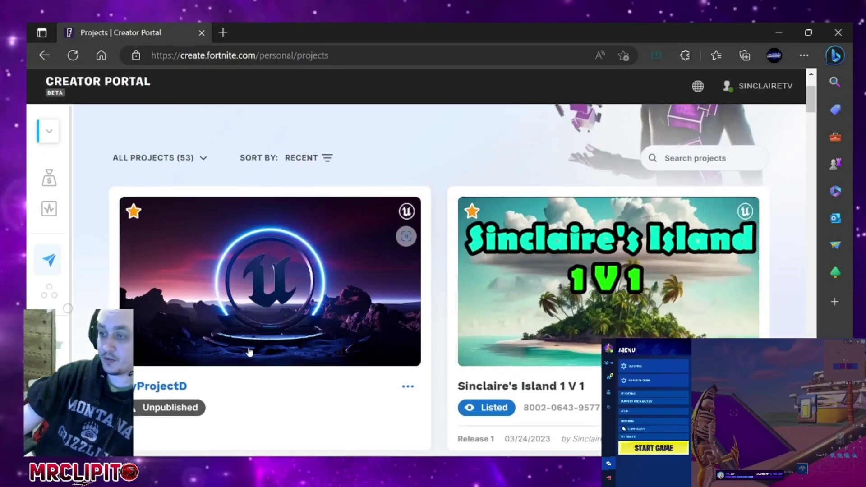
click(739, 321)
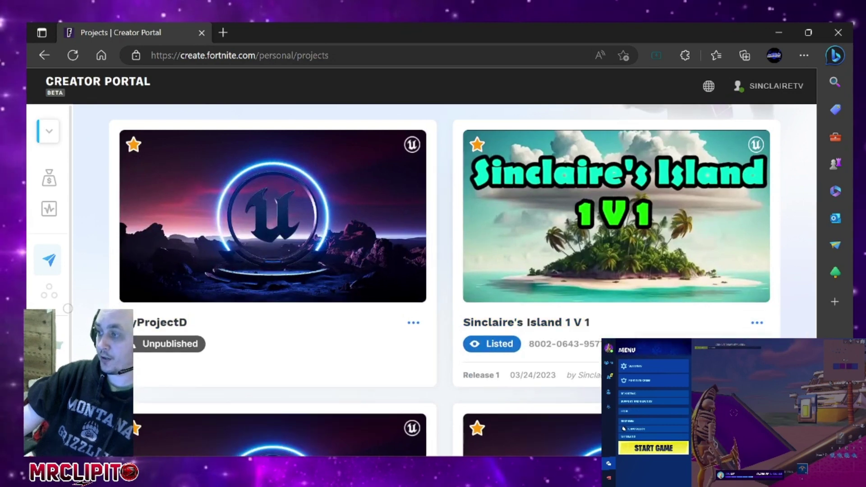
click(414, 326)
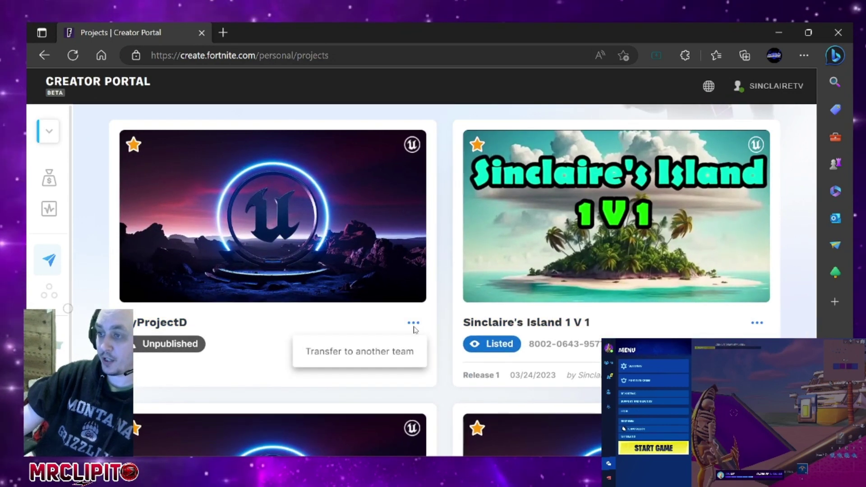
click(380, 312)
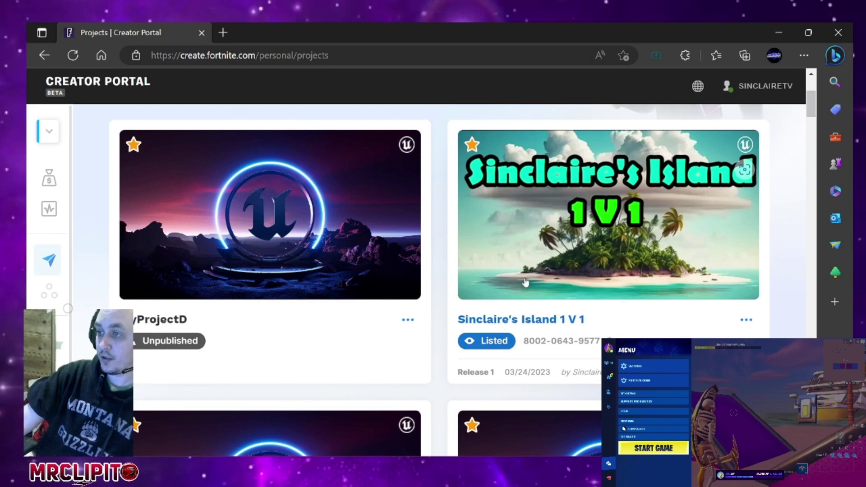
scroll(351, 261, down, 3)
scroll(347, 257, up, 2)
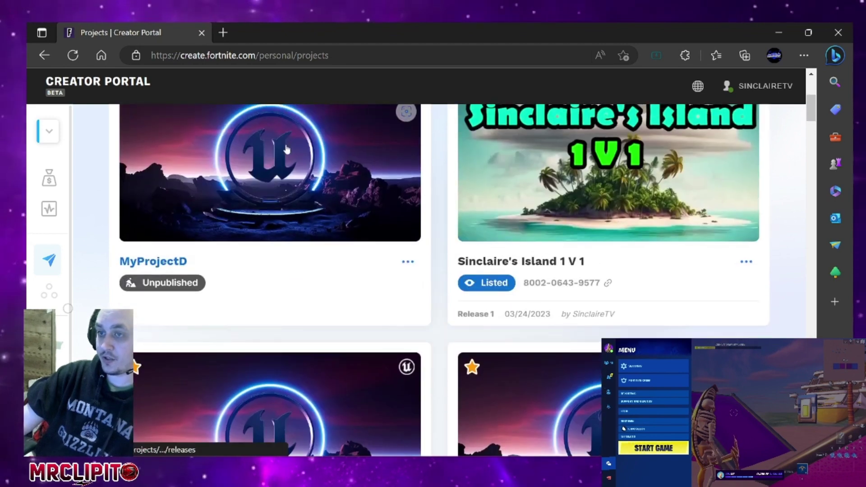
- Check MyProjectD's public releases and private versions, then return to the Projects list
click(297, 176)
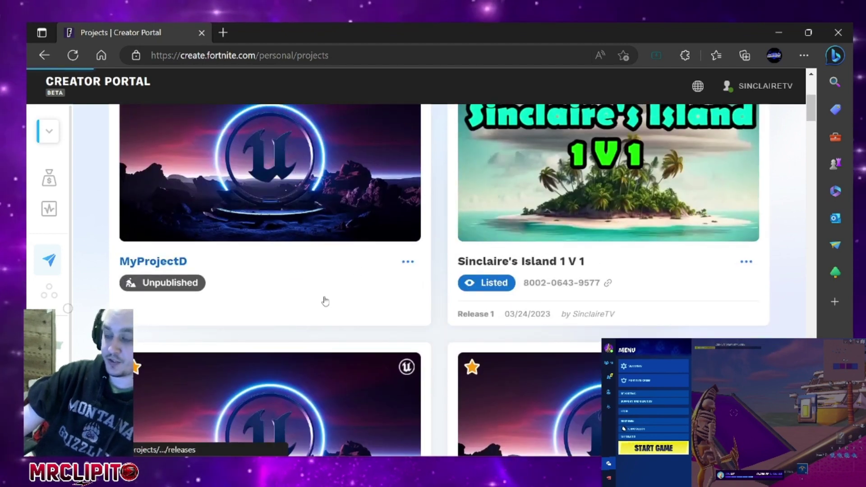
scroll(368, 316, down, 3)
scroll(429, 325, up, 3)
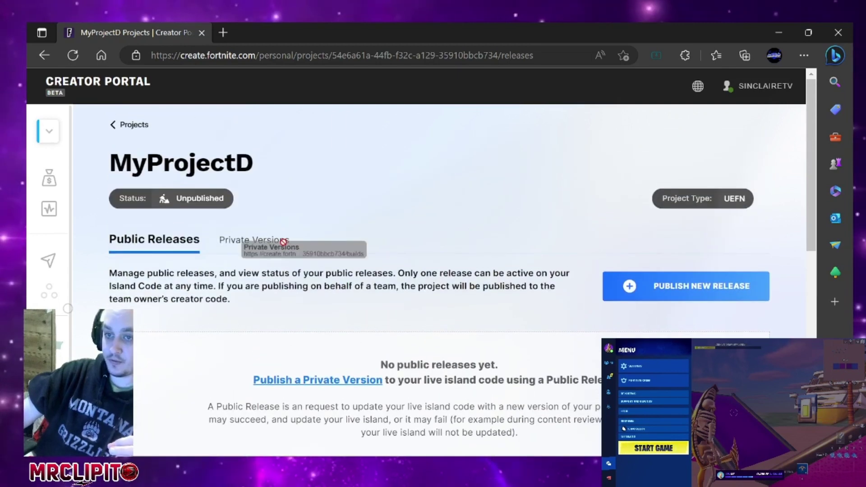
click(248, 241)
scroll(301, 264, down, 2)
scroll(325, 292, up, 2)
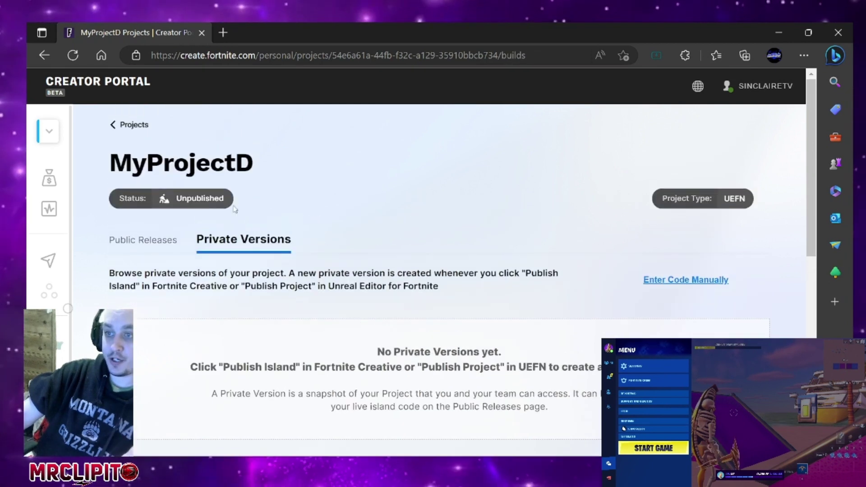
click(45, 57)
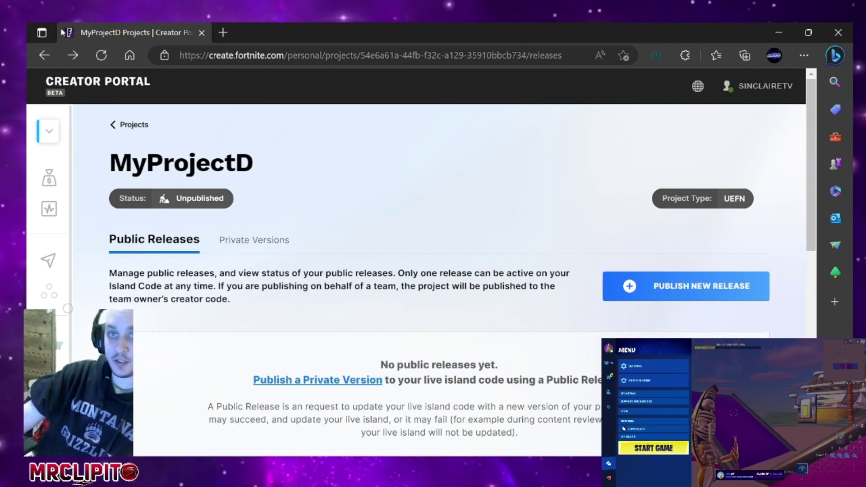
click(49, 56)
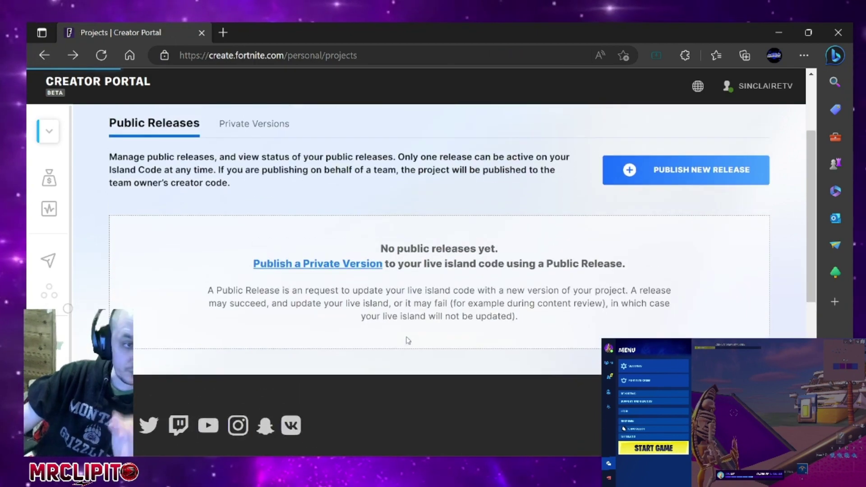
scroll(408, 341, down, 3)
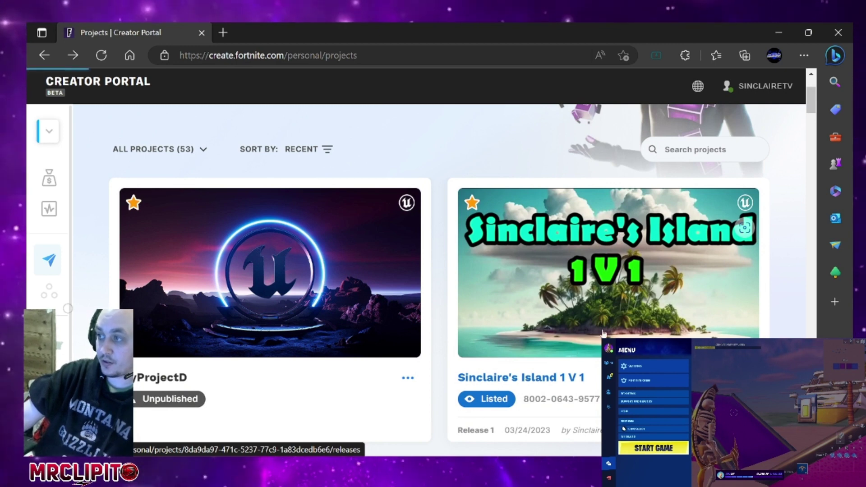
- Open Sinclaire's Island 1 V 1 and confirm its public release shows Approved in the releases table
click(593, 376)
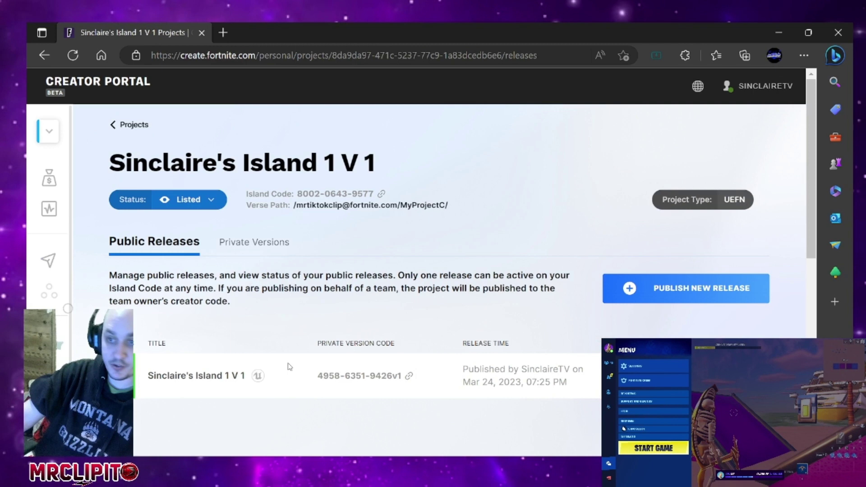
scroll(289, 366, down, 2)
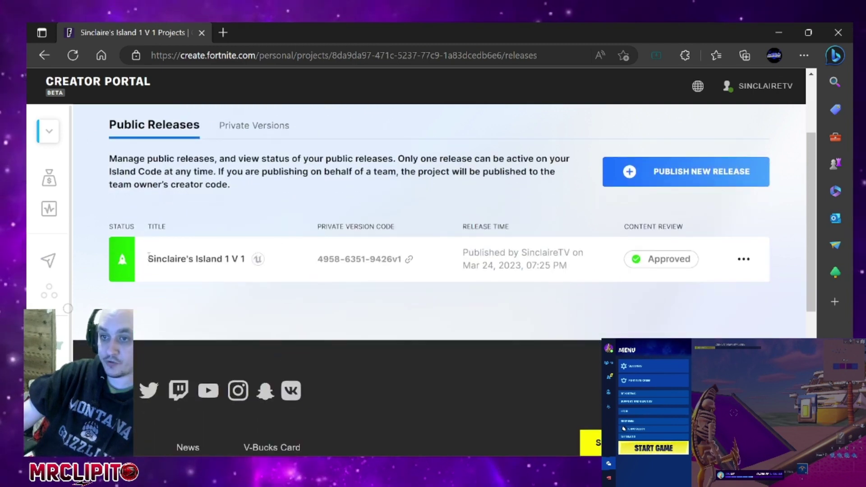
drag(149, 256, 240, 259)
click(331, 285)
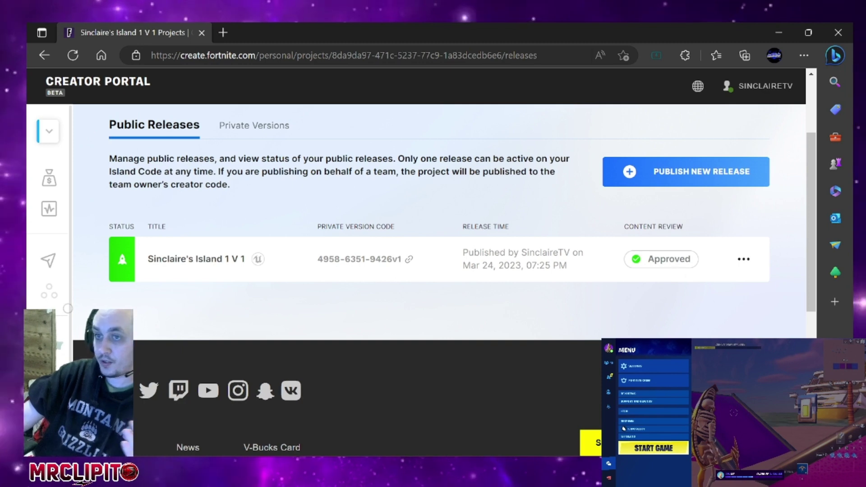
scroll(497, 235, up, 1)
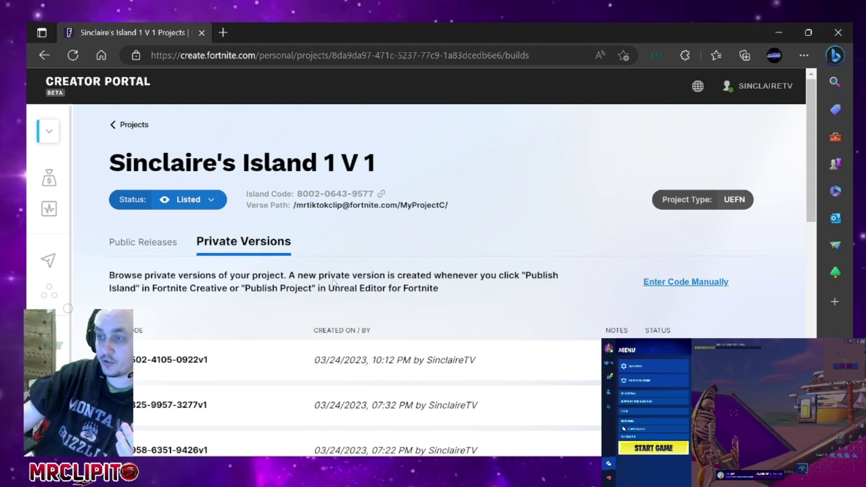
scroll(418, 376, down, 5)
scroll(418, 376, up, 2)
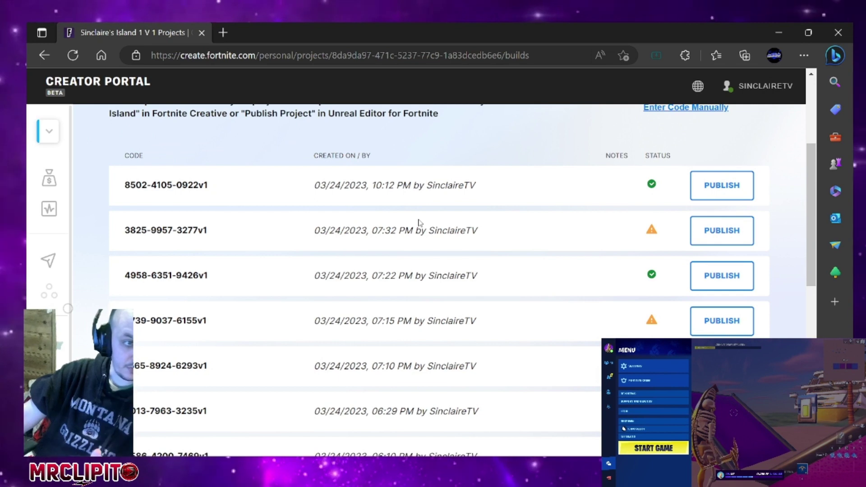
mouse_move(651, 186)
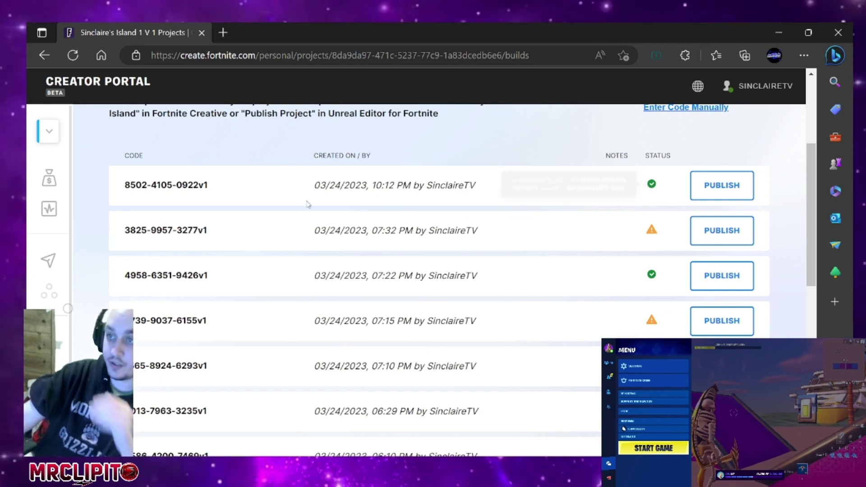
scroll(395, 237, up, 1)
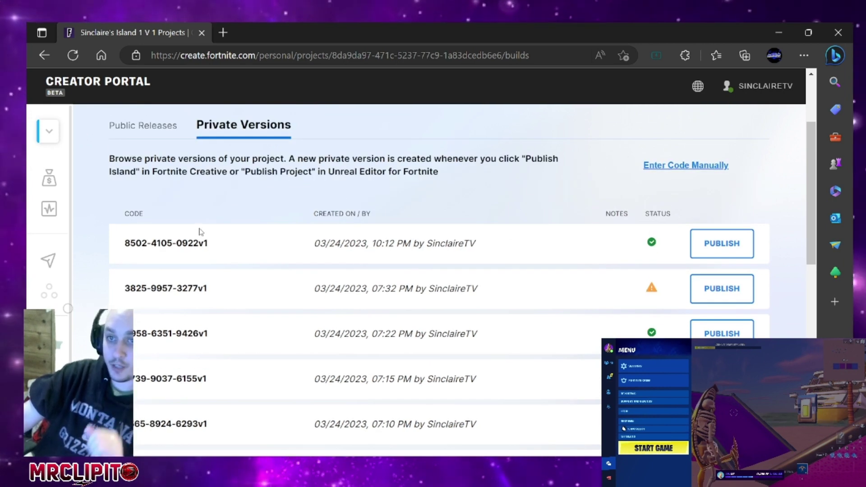
click(699, 247)
scroll(592, 234, down, 2)
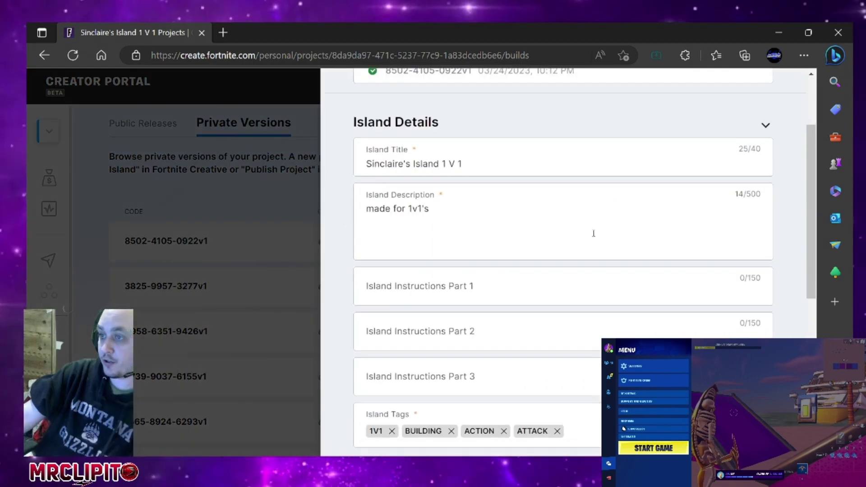
scroll(551, 309, down, 3)
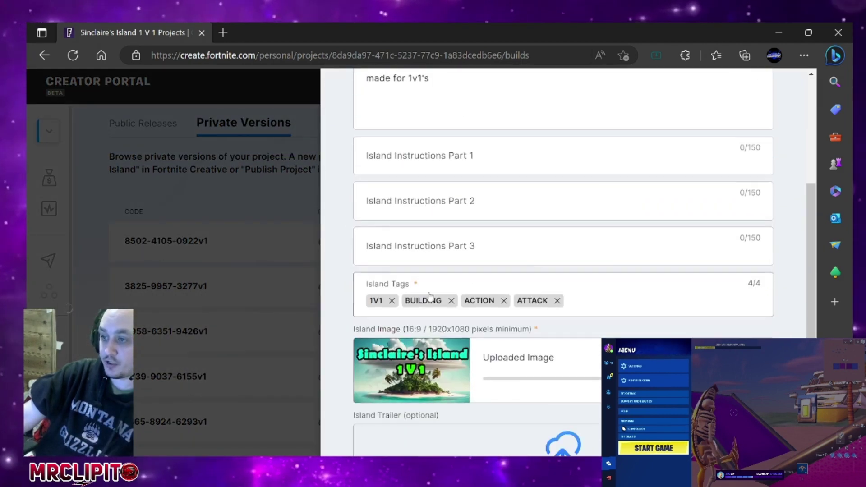
scroll(474, 311, down, 3)
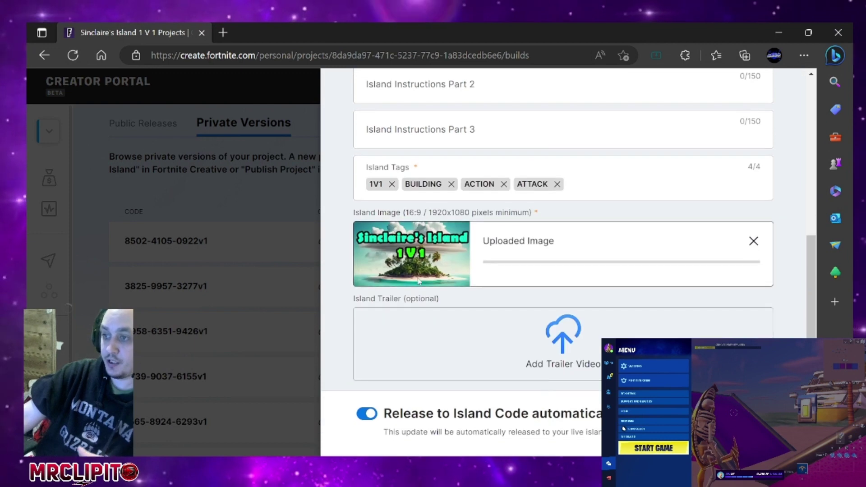
scroll(429, 295, up, 8)
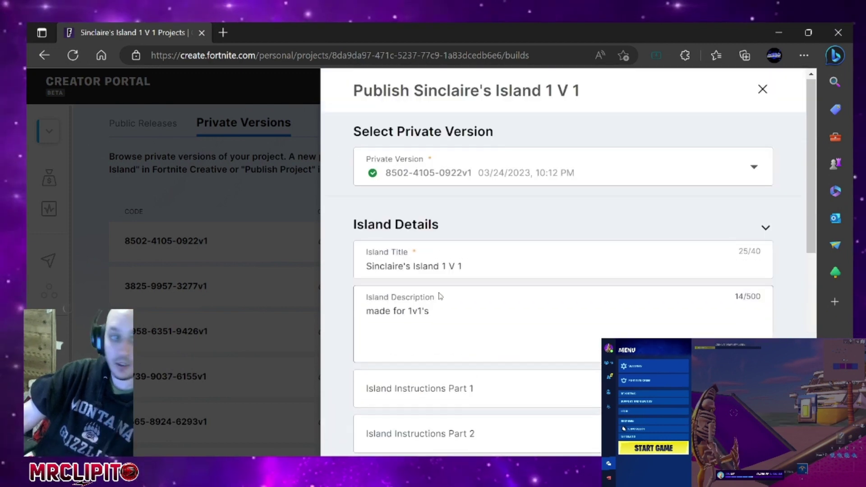
click(755, 93)
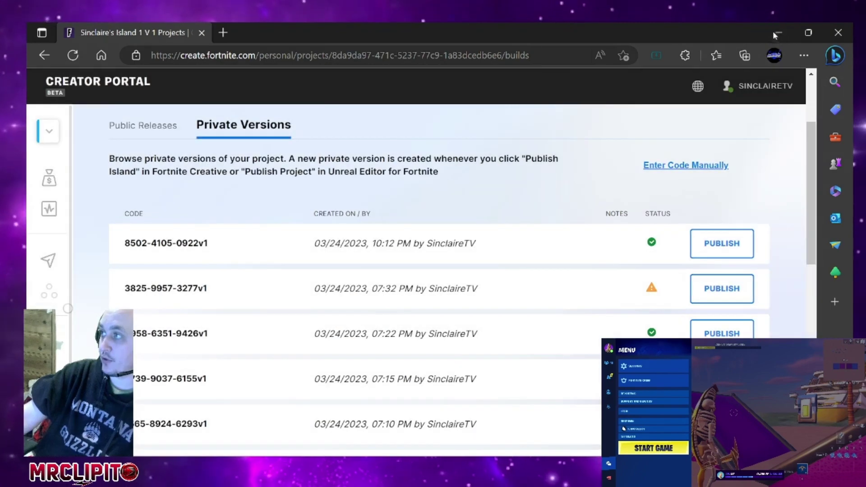
- Minimise the browser and fly the view toward the Sinclaire's Island billboard
click(778, 33)
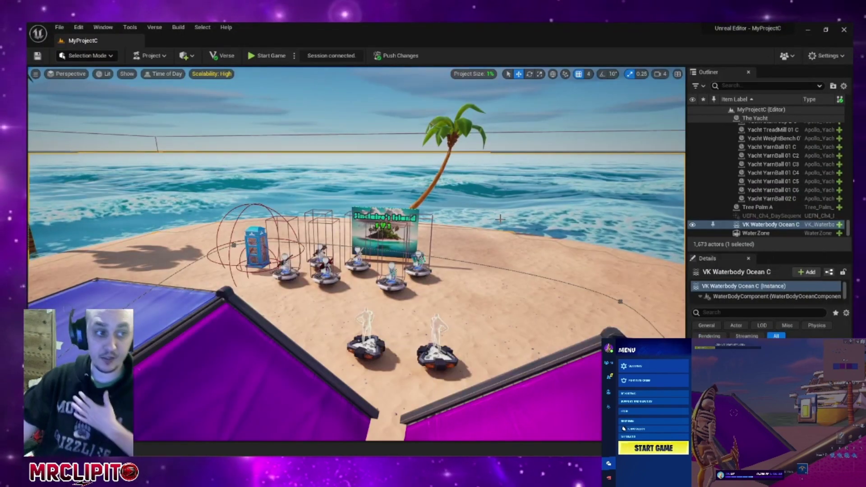
key(w)
right_drag(501, 219, 476, 216)
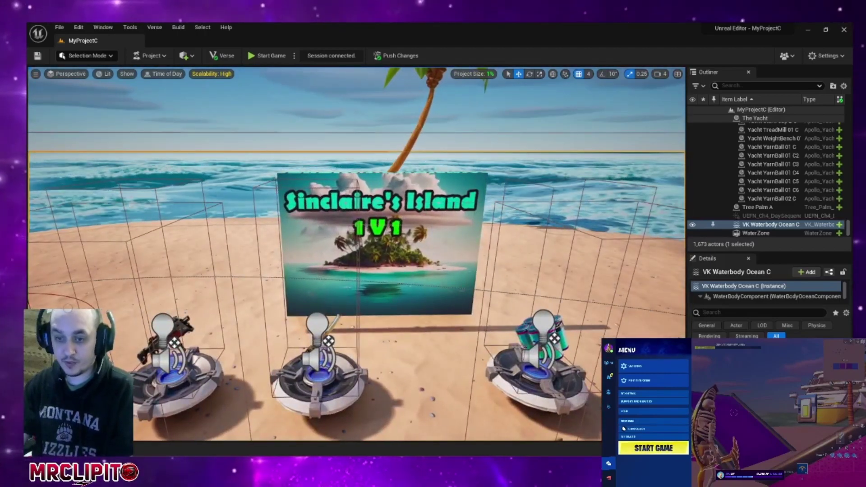
- In the Content Drawer, open the MyProjectC Content folder and cancel an image import
key(ctrl+space)
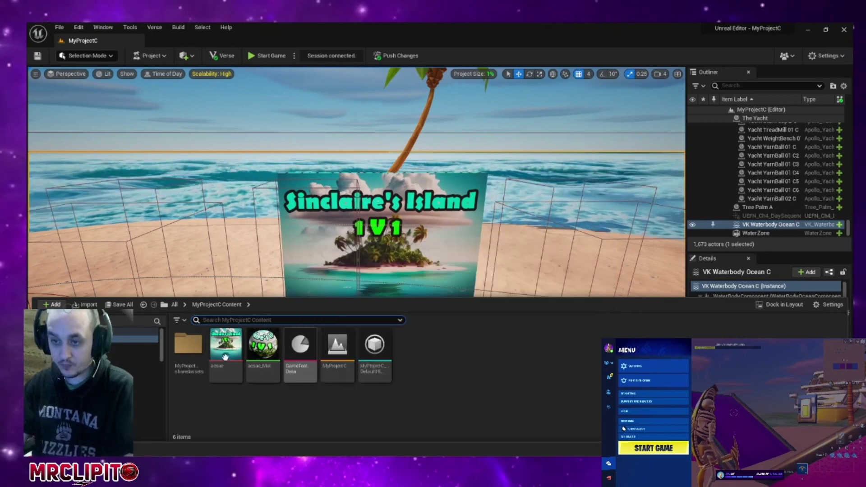
click(129, 338)
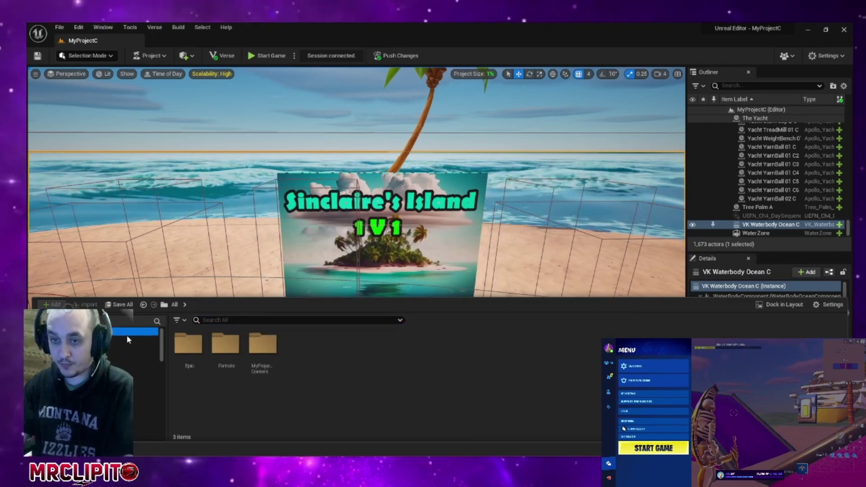
click(127, 339)
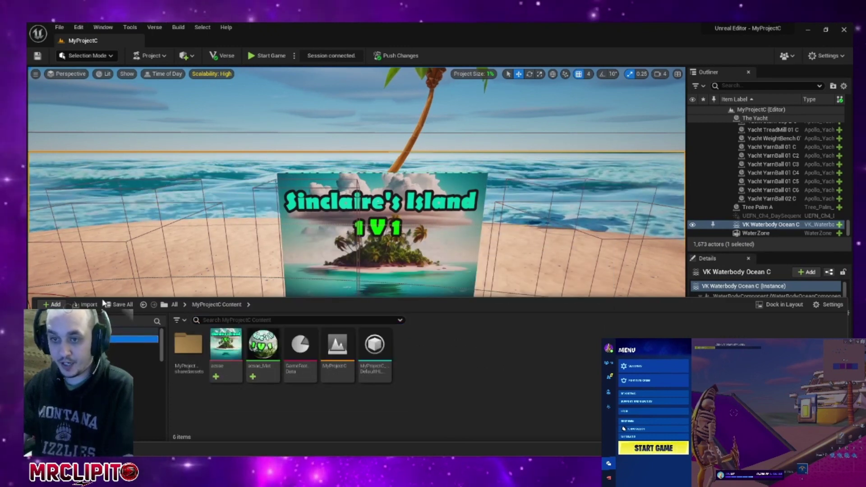
click(84, 305)
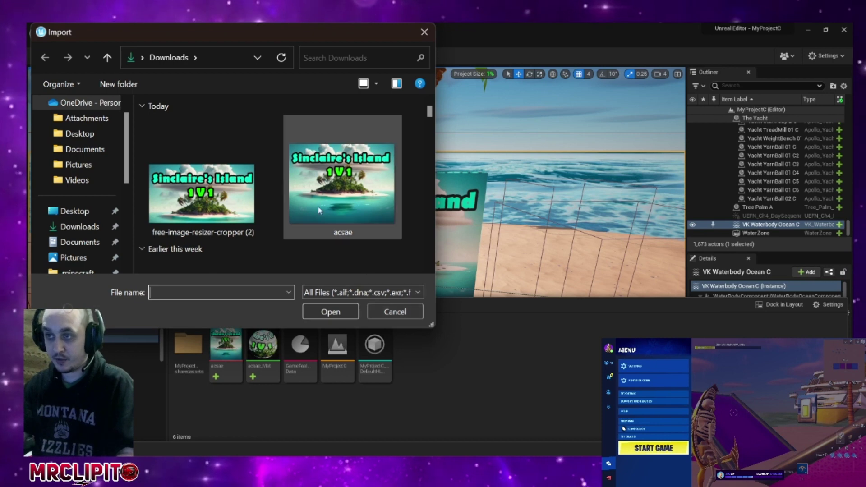
click(395, 313)
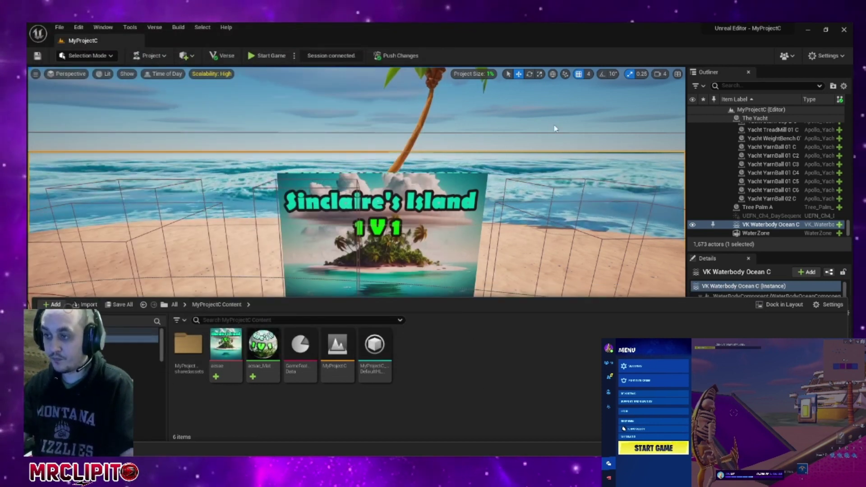
- Reselect VK Waterbody Ocean C and close the Content Drawer
click(568, 131)
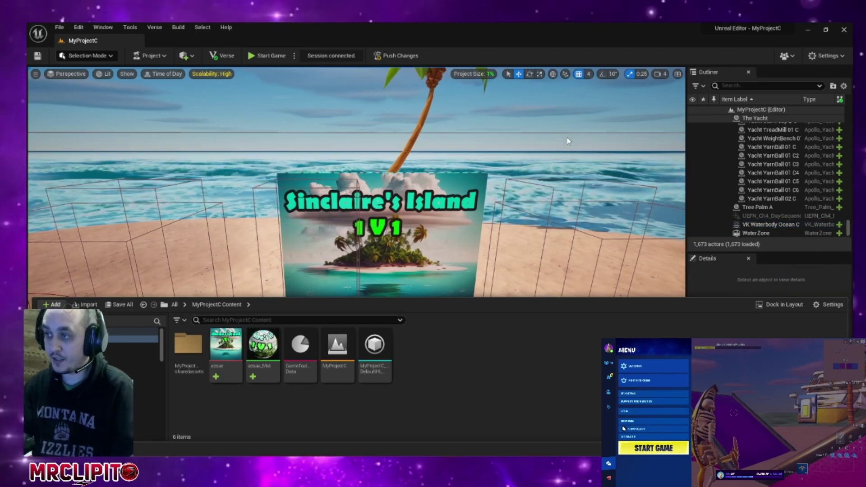
click(543, 178)
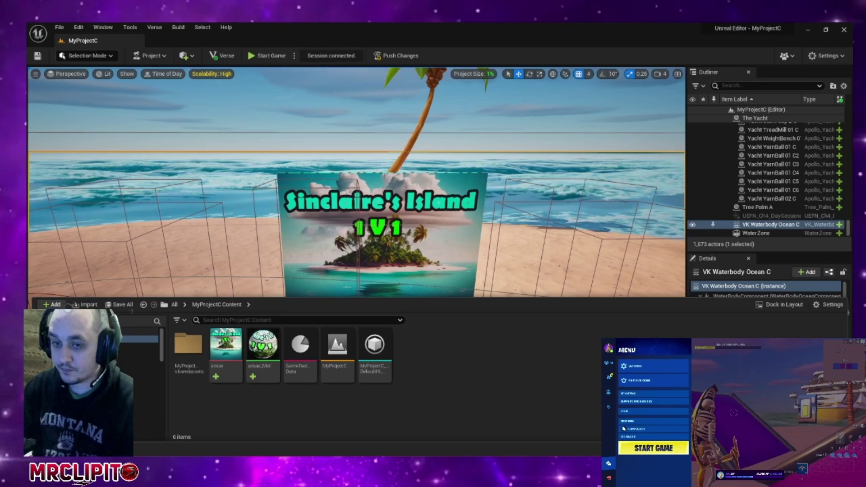
click(43, 449)
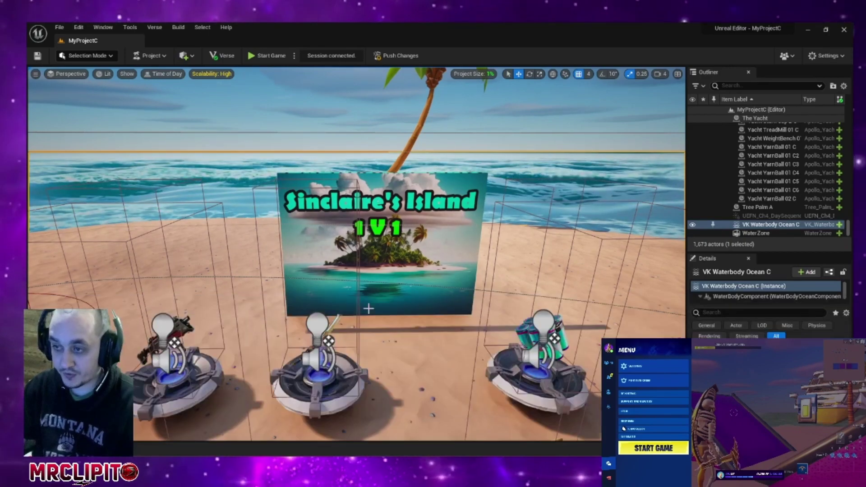
right_drag(343, 253, 366, 255)
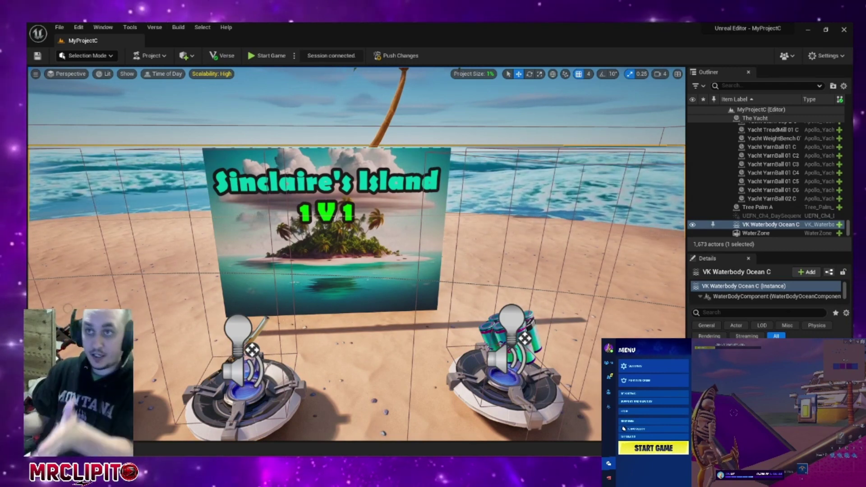
- Show the Project toolbar menu with its upload and publish options
click(166, 56)
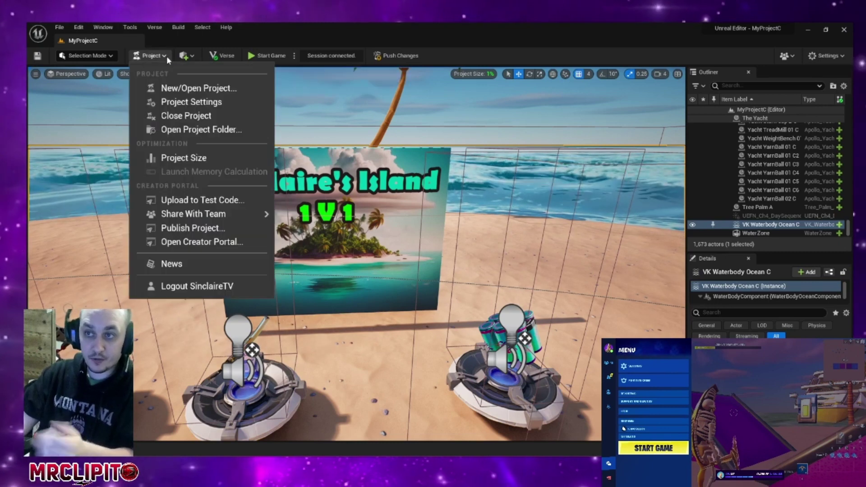